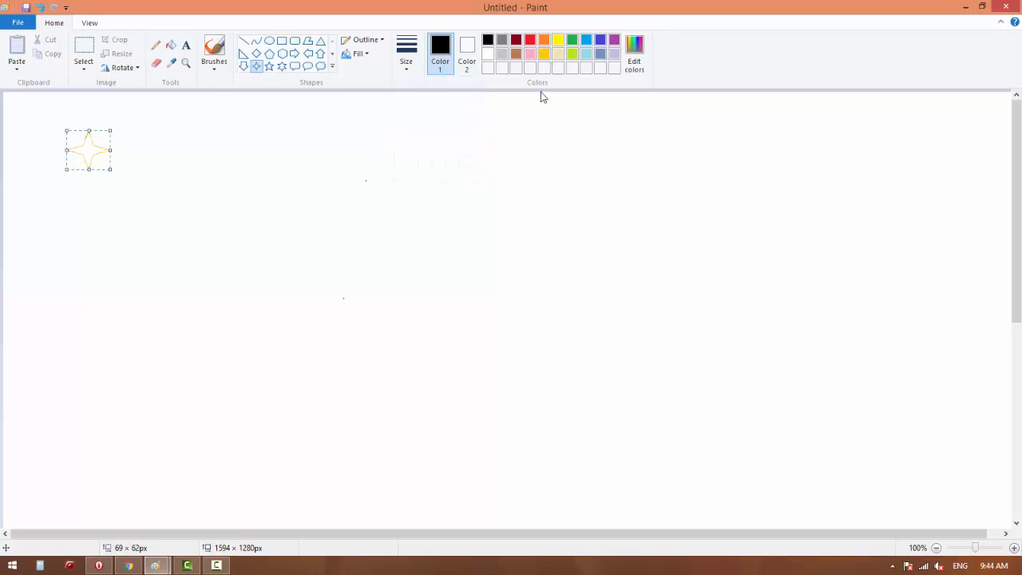
# Finish the four-point star with a black outline and fill its interior with red
pyautogui.click(421, 127)
pyautogui.click(173, 46)
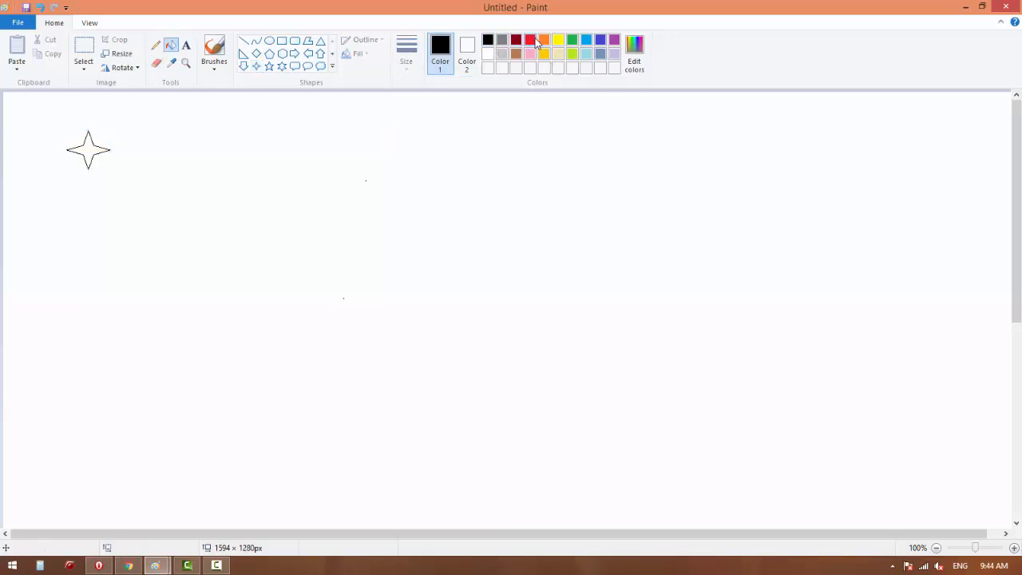
pyautogui.click(533, 41)
pyautogui.click(89, 149)
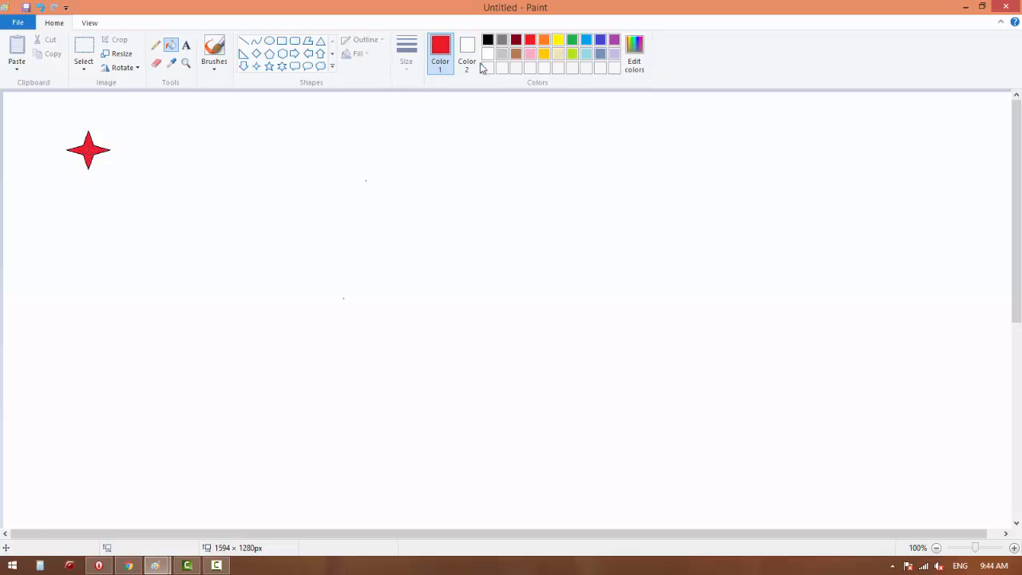
# Turn on transparent selection and enclose the red star in a rectangular selection about 107 × 98 px
pyautogui.click(83, 67)
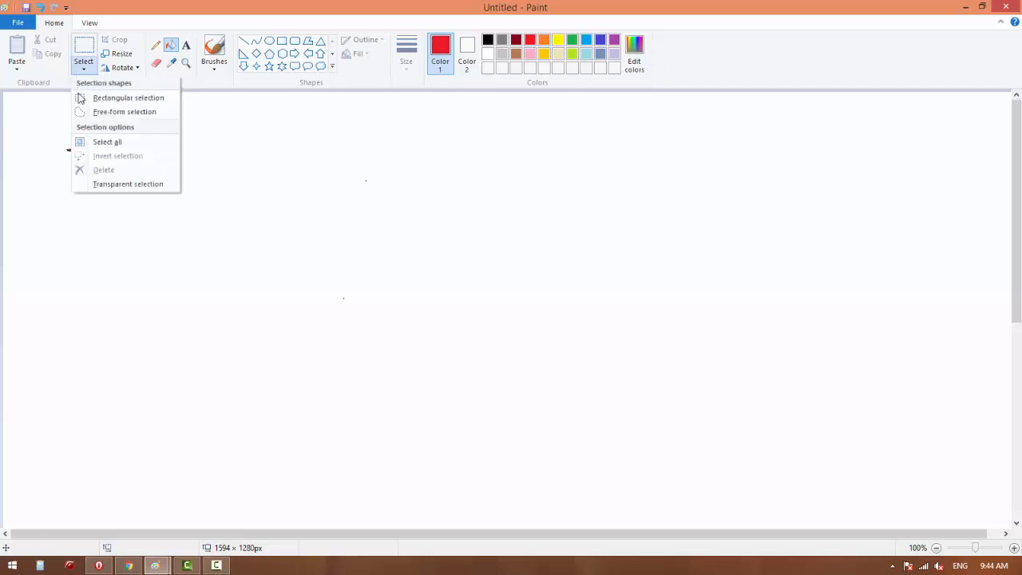
pyautogui.click(80, 186)
pyautogui.click(83, 49)
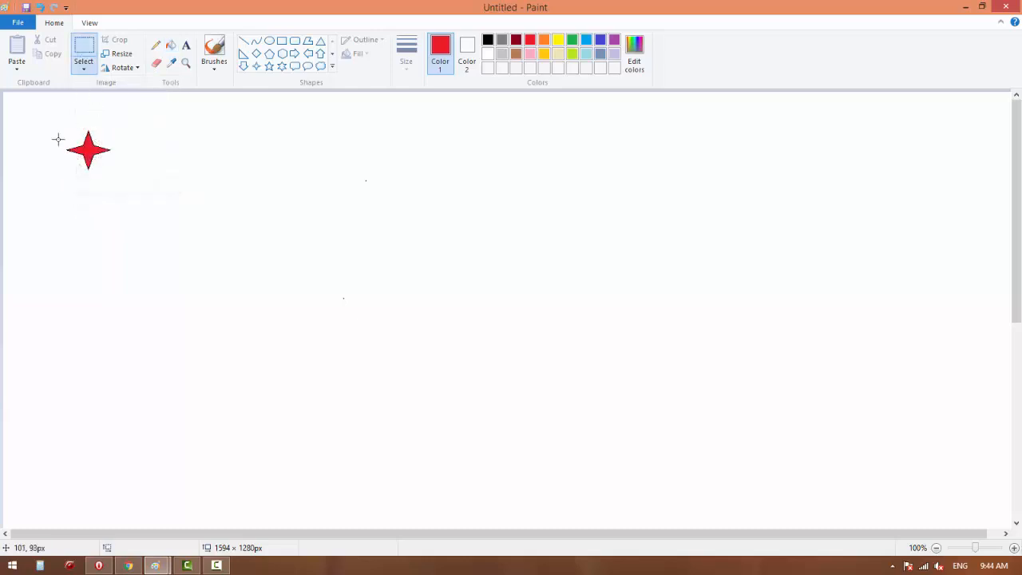
pyautogui.moveTo(52, 119); pyautogui.dragTo(118, 165)
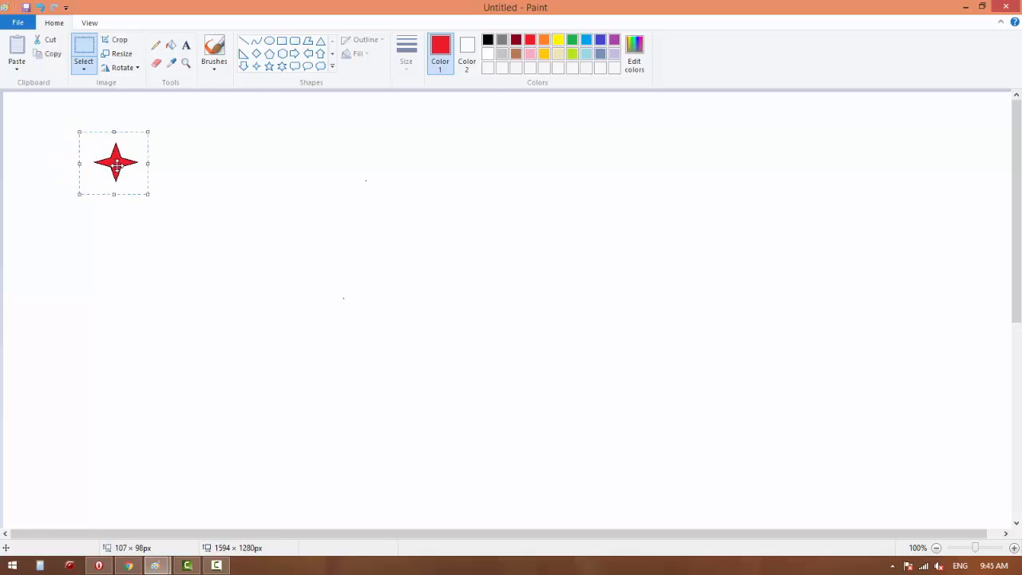
# Paint the large letters G, H, T and C across the canvas with trailing copies of the selected star
pyautogui.press('Escape')
pyautogui.hotkey('ctrl', 'z')
pyautogui.moveTo(122, 176)
pyautogui.mouseDown()
pyautogui.moveTo(92, 162)
pyautogui.moveTo(61, 171)
pyautogui.moveTo(25, 210)
pyautogui.moveTo(24, 351)
pyautogui.moveTo(49, 393)
pyautogui.moveTo(112, 402)
pyautogui.moveTo(156, 385)
pyautogui.moveTo(163, 338)
pyautogui.moveTo(145, 281)
pyautogui.moveTo(110, 283)
pyautogui.moveTo(229, 290)
pyautogui.moveTo(238, 421)
pyautogui.moveTo(261, 157)
pyautogui.moveTo(283, 180)
pyautogui.moveTo(282, 429)
pyautogui.moveTo(289, 302)
pyautogui.moveTo(373, 289)
pyautogui.moveTo(377, 183)
pyautogui.moveTo(375, 423)
pyautogui.moveTo(399, 372)
pyautogui.moveTo(432, 213)
pyautogui.moveTo(452, 194)
pyautogui.moveTo(438, 188)
pyautogui.moveTo(600, 171)
pyautogui.moveTo(540, 214)
pyautogui.moveTo(513, 192)
pyautogui.moveTo(520, 431)
pyautogui.moveTo(648, 246)
pyautogui.moveTo(678, 174)
pyautogui.moveTo(725, 195)
pyautogui.moveTo(671, 177)
pyautogui.moveTo(630, 209)
pyautogui.moveTo(613, 276)
pyautogui.moveTo(612, 391)
pyautogui.moveTo(637, 428)
pyautogui.moveTo(686, 429)
pyautogui.moveTo(743, 383)
pyautogui.moveTo(739, 329)
pyautogui.moveTo(792, 232)
pyautogui.mouseUp()
pyautogui.press('Escape')
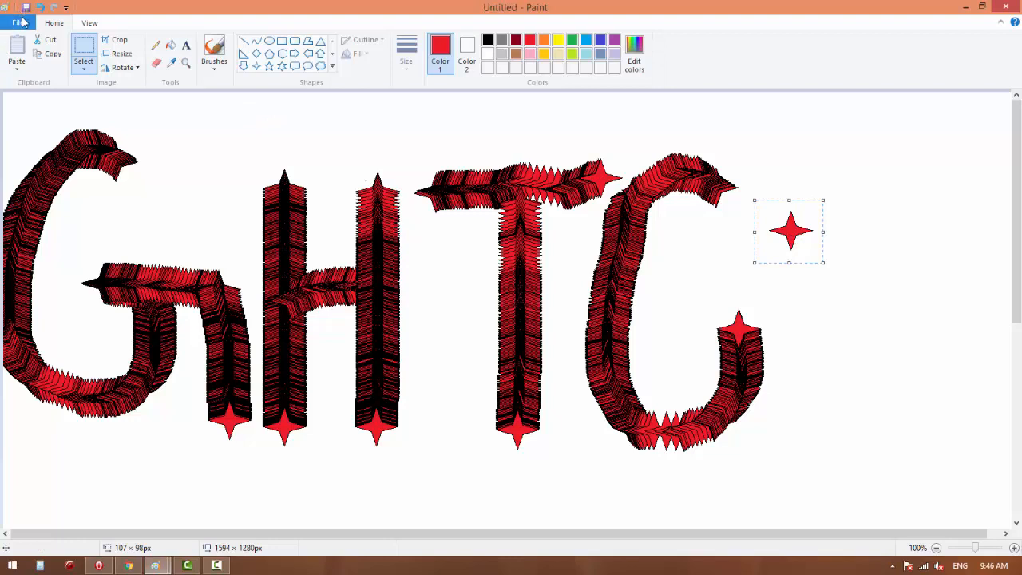
# Start a new blank picture without saving the star lettering
pyautogui.click(17, 22)
pyautogui.click(37, 43)
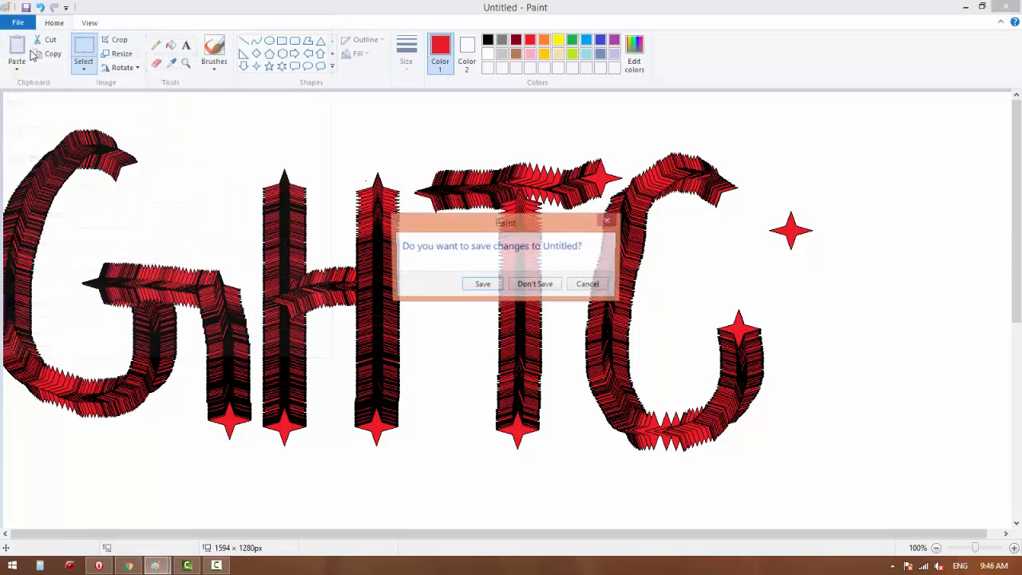
pyautogui.click(524, 286)
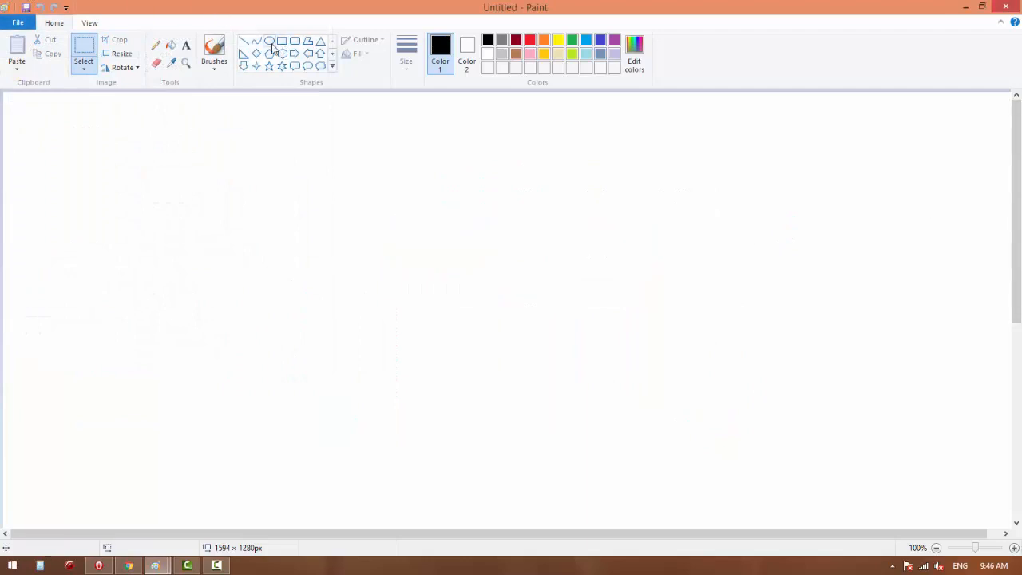
# Draw a black-outlined circle about 83 × 75 px near the canvas's upper-left corner as a face outline
pyautogui.click(270, 41)
pyautogui.moveTo(96, 139); pyautogui.dragTo(150, 186)
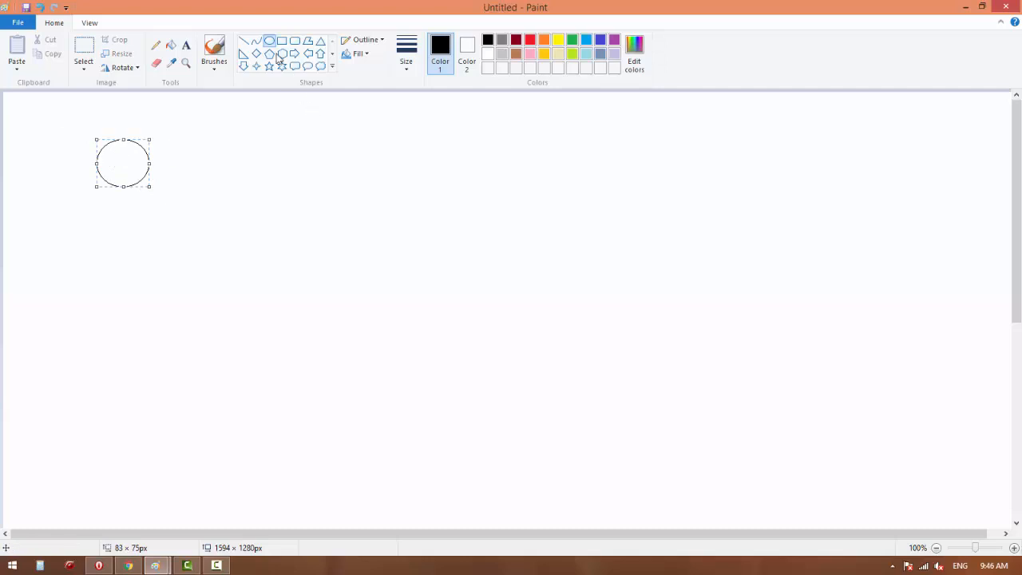
pyautogui.click(277, 119)
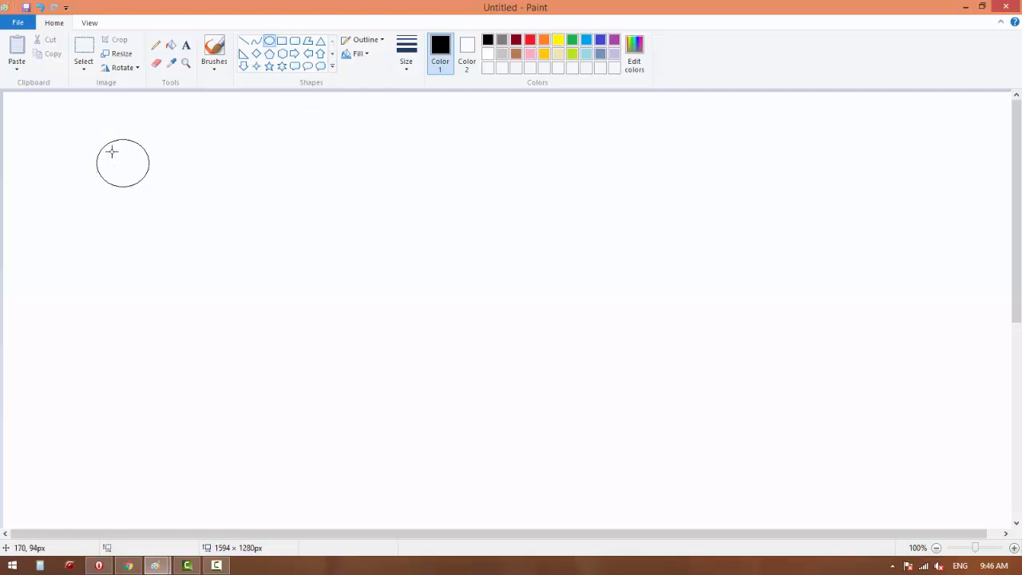
# Add two small oval eyes, a narrow upright oval nose and a flat oval mouth about 36 × 10 px inside the circle
pyautogui.moveTo(104, 153); pyautogui.dragTo(140, 159)
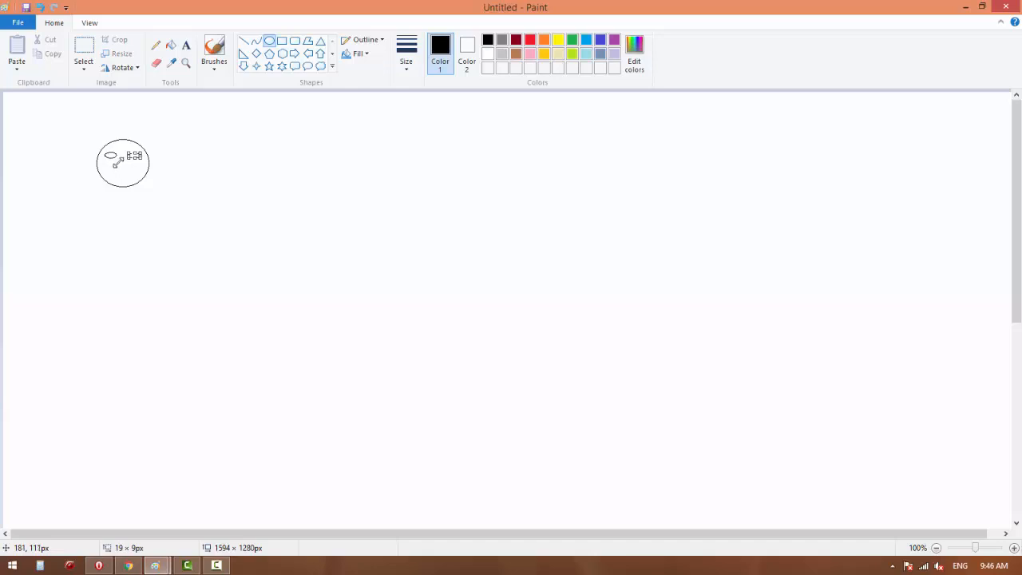
pyautogui.click(118, 162)
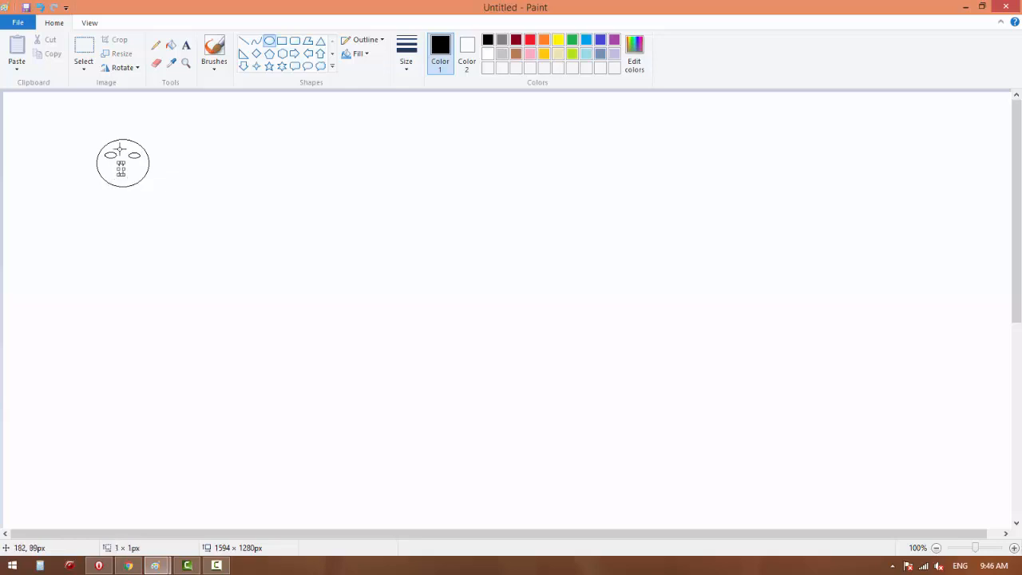
pyautogui.click(120, 149)
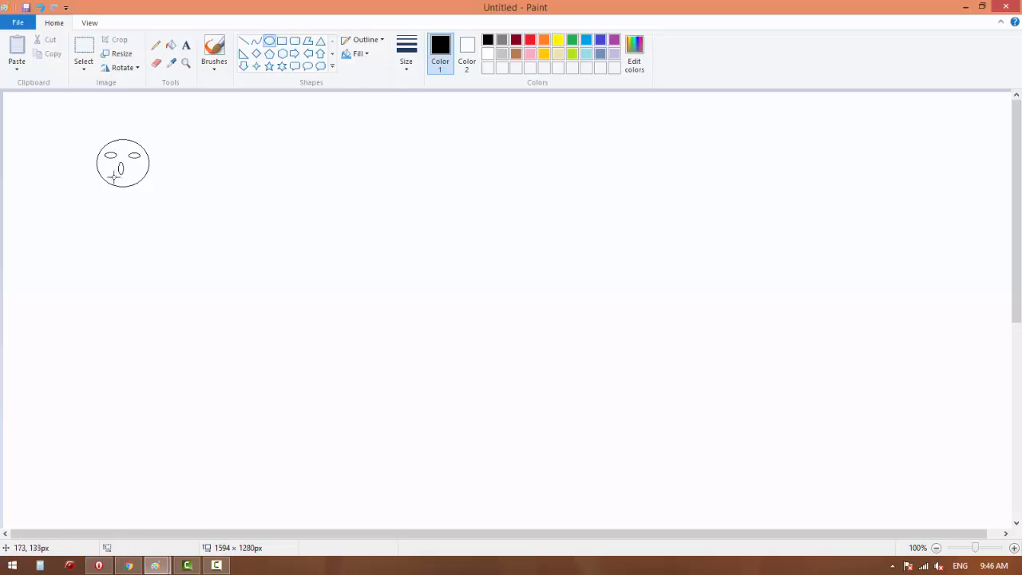
pyautogui.moveTo(110, 175); pyautogui.dragTo(132, 182)
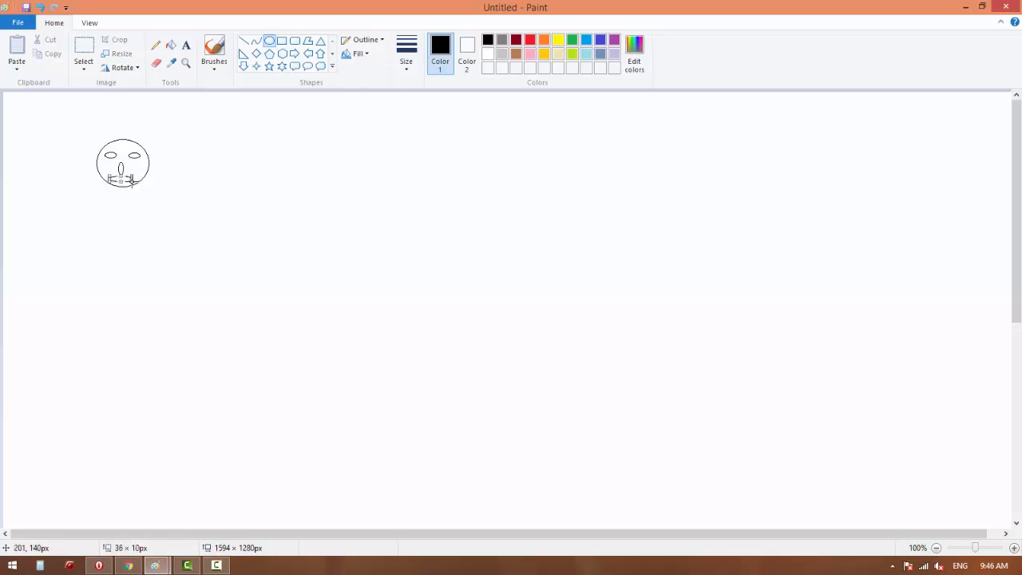
# Fill the face's eyes with yellow, the nose with dark red and the mouth with orange, leaving the face itself white
pyautogui.click(171, 45)
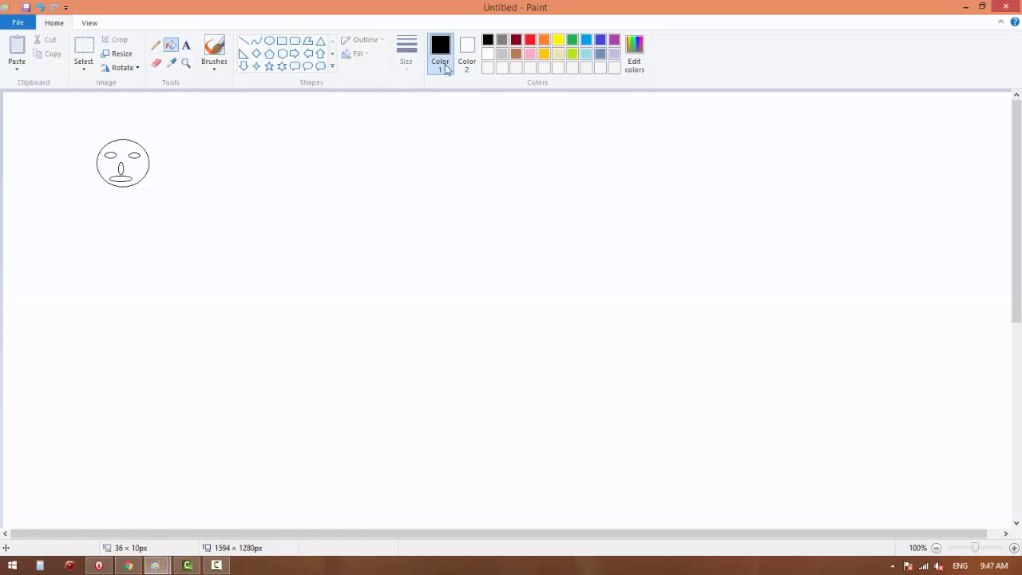
pyautogui.click(516, 40)
pyautogui.click(559, 42)
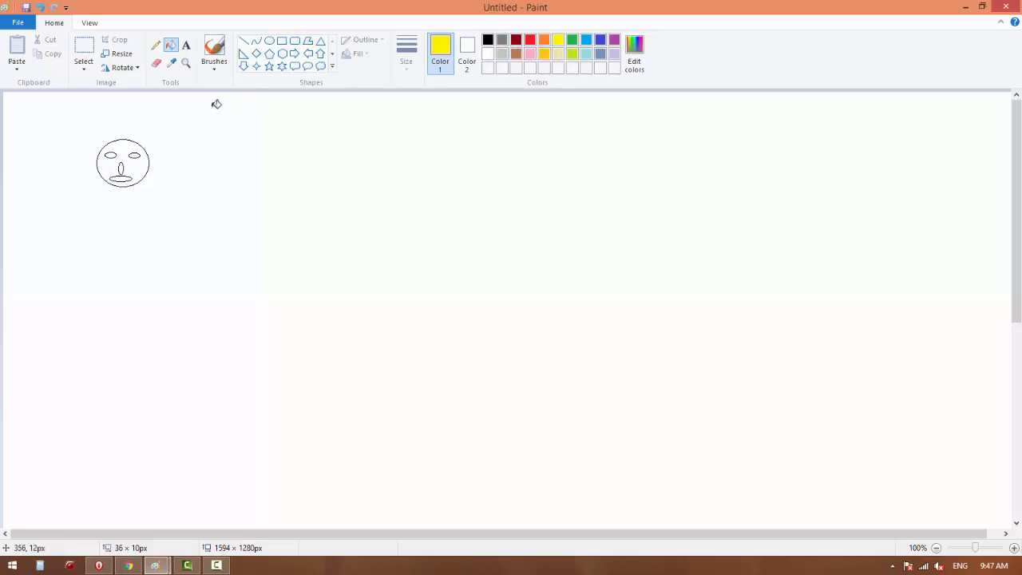
pyautogui.click(111, 157)
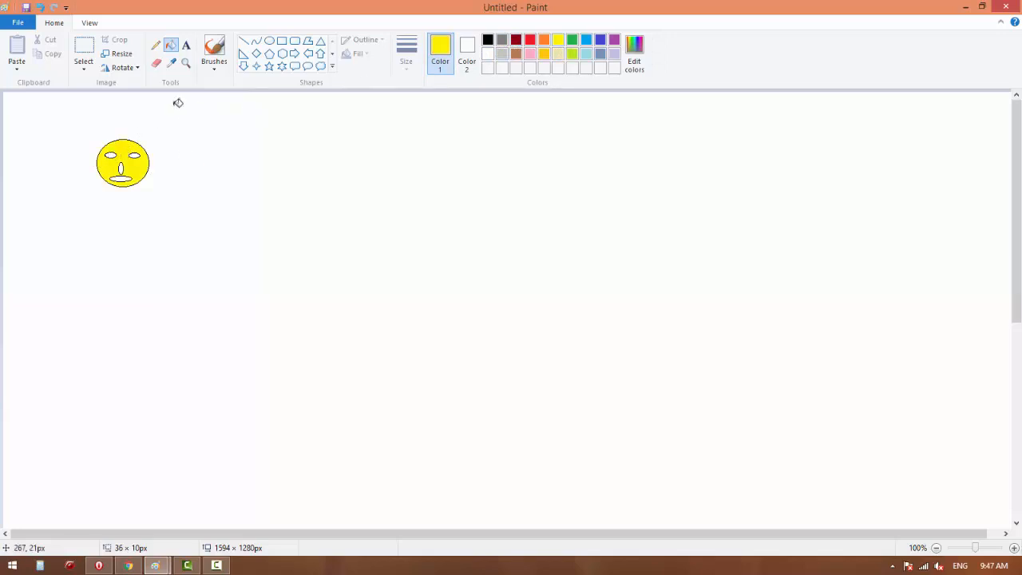
pyautogui.hotkey('ctrl', 'z')
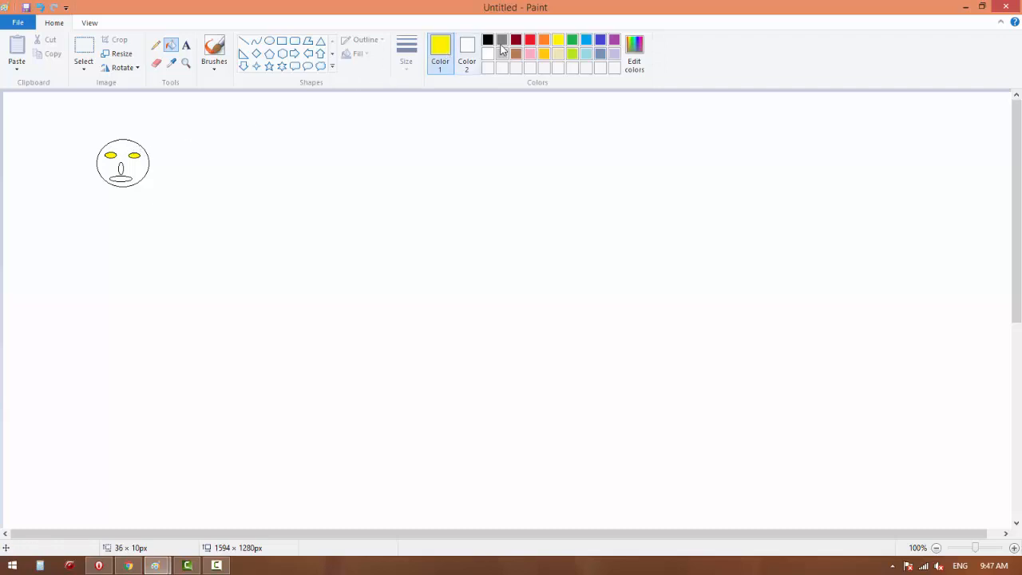
pyautogui.click(517, 41)
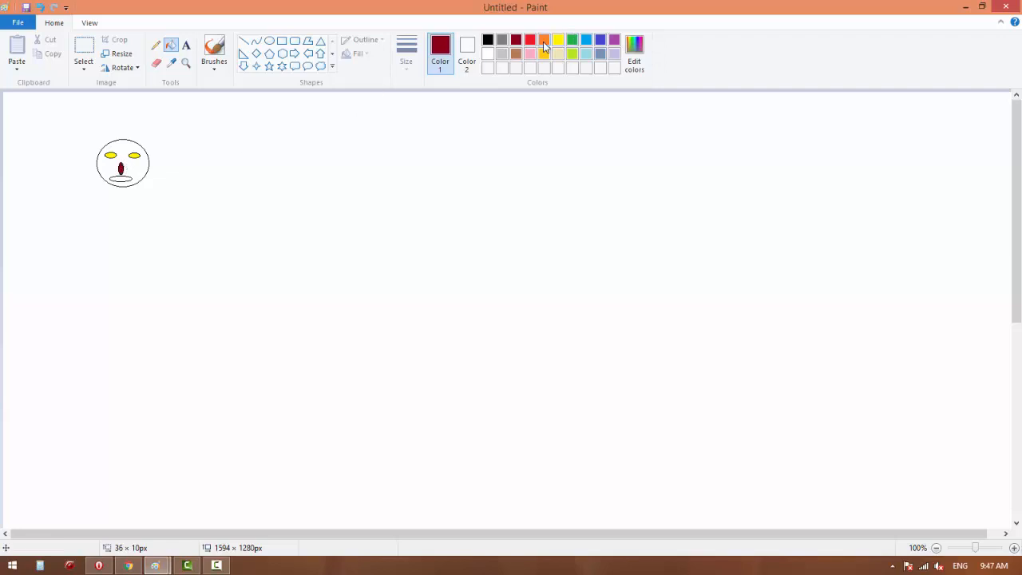
pyautogui.click(544, 40)
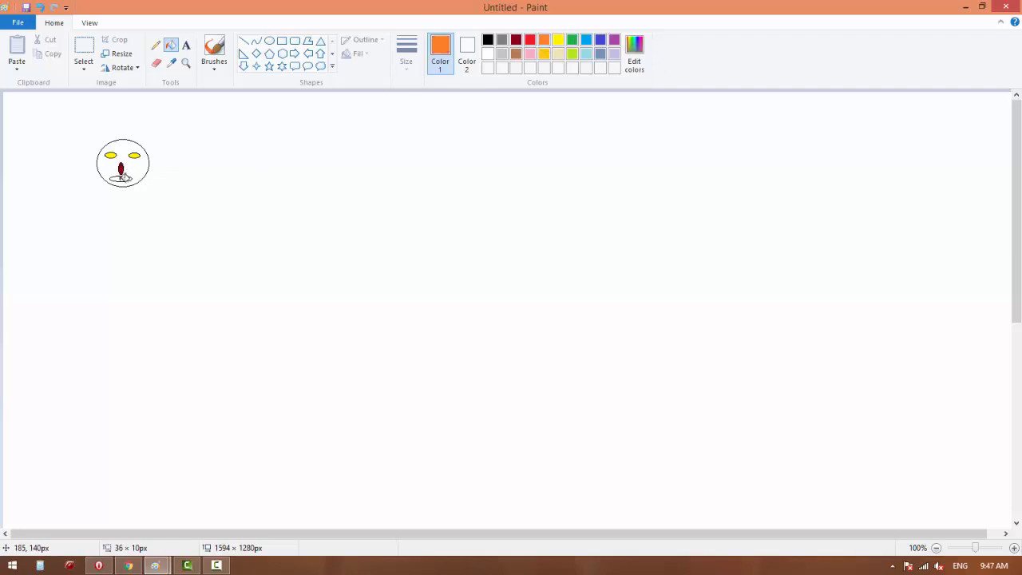
# Enclose the whole face in a rectangular selection about 176 × 118 px with transparent selection on
pyautogui.click(85, 63)
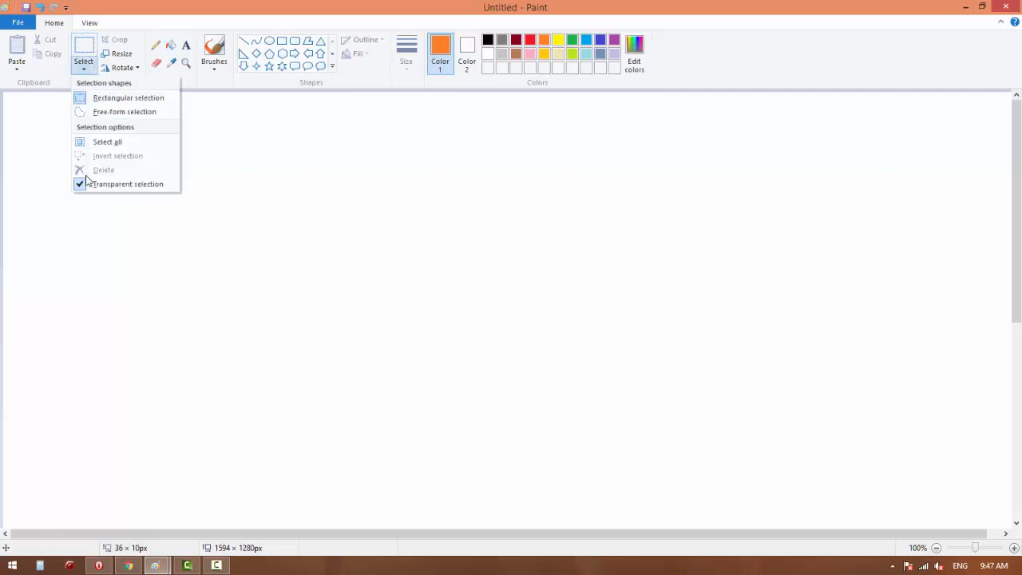
pyautogui.click(88, 183)
pyautogui.click(83, 62)
pyautogui.click(86, 183)
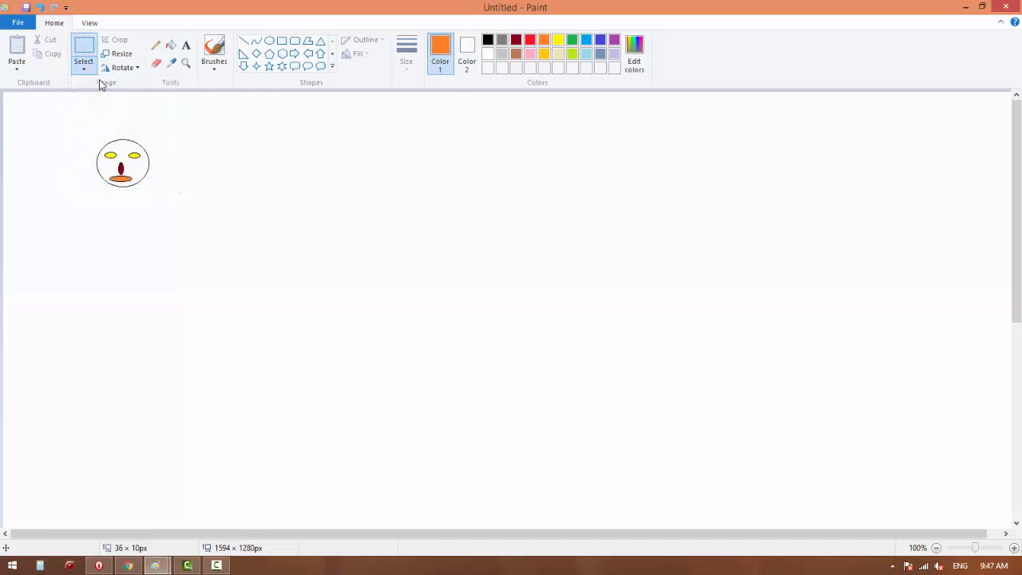
pyautogui.click(83, 59)
pyautogui.moveTo(72, 129); pyautogui.dragTo(184, 203)
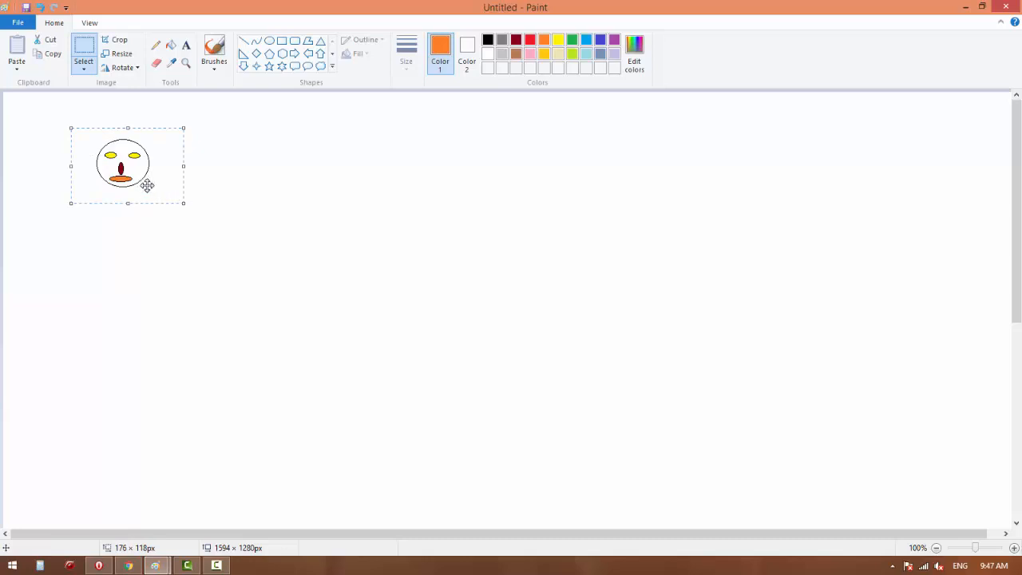
# Paint a large letter M on the canvas's left half with trailing copies of the selected face
pyautogui.moveTo(130, 175); pyautogui.dragTo(79, 163)
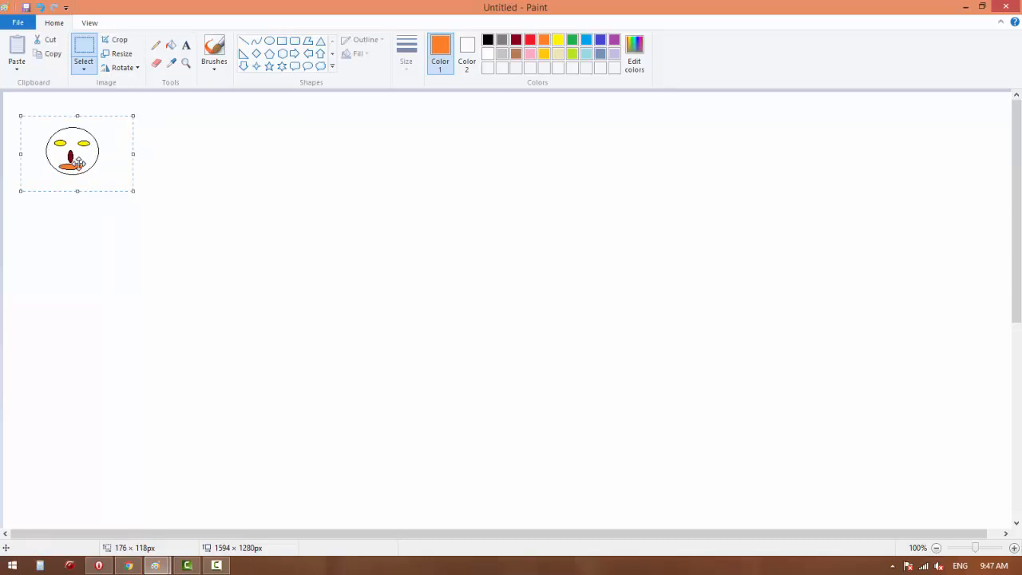
pyautogui.press('Escape')
pyautogui.moveTo(79, 163)
pyautogui.mouseDown()
pyautogui.moveTo(82, 219)
pyautogui.moveTo(111, 182)
pyautogui.moveTo(96, 169)
pyautogui.moveTo(132, 190)
pyautogui.moveTo(141, 238)
pyautogui.moveTo(140, 296)
pyautogui.moveTo(123, 216)
pyautogui.moveTo(118, 435)
pyautogui.moveTo(147, 305)
pyautogui.moveTo(149, 218)
pyautogui.mouseUp()
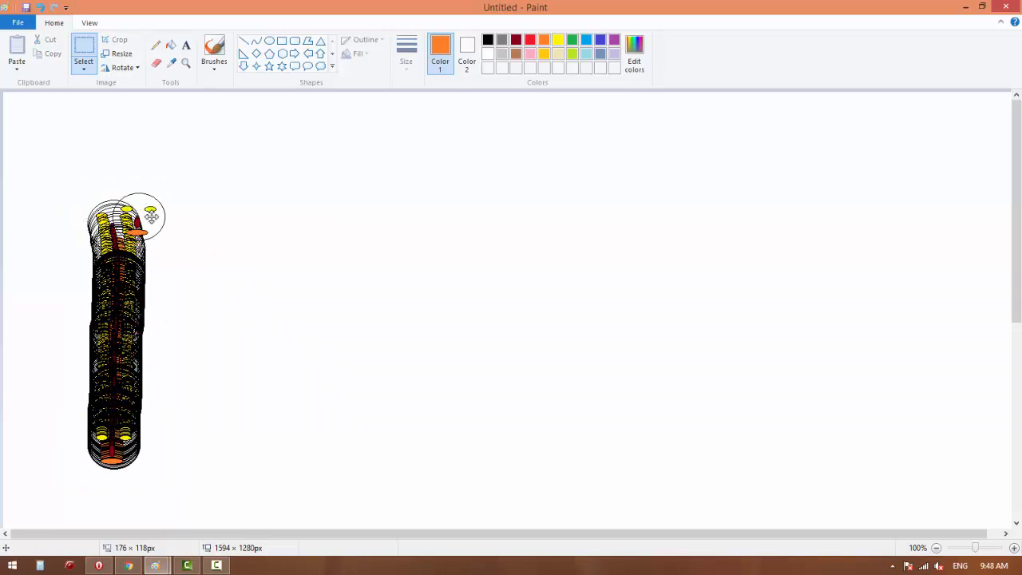
pyautogui.moveTo(151, 216)
pyautogui.mouseDown()
pyautogui.moveTo(227, 313)
pyautogui.moveTo(311, 181)
pyautogui.moveTo(311, 437)
pyautogui.mouseUp()
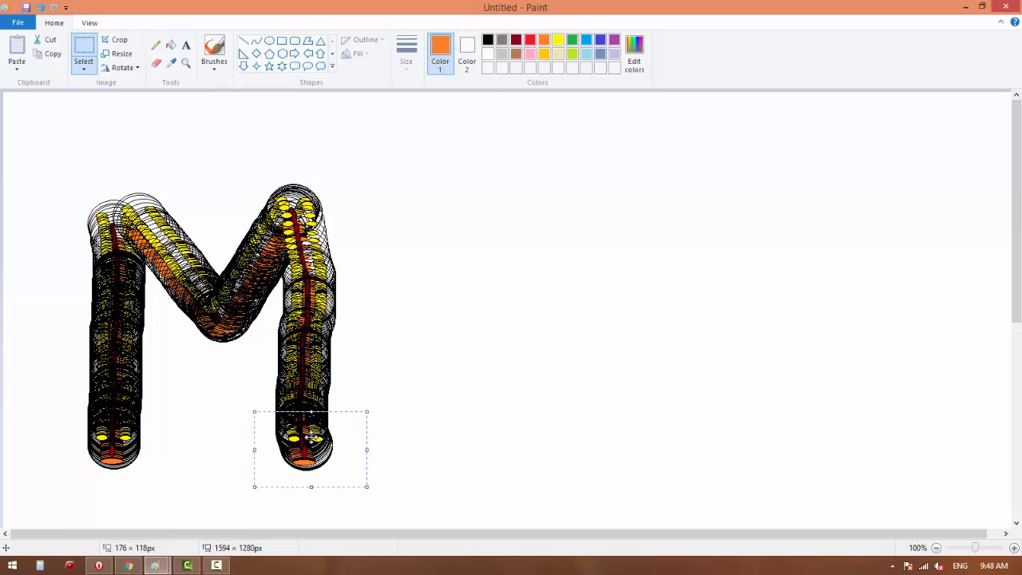
# Paint a large Om symbol beside the M with trailing copies of the face, including its crescent and dot
pyautogui.moveTo(314, 429)
pyautogui.mouseDown()
pyautogui.moveTo(400, 244)
pyautogui.moveTo(404, 201)
pyautogui.moveTo(435, 192)
pyautogui.moveTo(450, 209)
pyautogui.moveTo(375, 409)
pyautogui.moveTo(384, 419)
pyautogui.mouseUp()
pyautogui.moveTo(406, 385)
pyautogui.mouseDown()
pyautogui.moveTo(489, 217)
pyautogui.moveTo(484, 205)
pyautogui.moveTo(540, 174)
pyautogui.moveTo(576, 188)
pyautogui.moveTo(599, 237)
pyautogui.moveTo(563, 278)
pyautogui.moveTo(537, 284)
pyautogui.moveTo(581, 289)
pyautogui.moveTo(616, 345)
pyautogui.moveTo(603, 409)
pyautogui.moveTo(527, 416)
pyautogui.moveTo(446, 371)
pyautogui.moveTo(447, 351)
pyautogui.moveTo(497, 319)
pyautogui.moveTo(621, 262)
pyautogui.moveTo(716, 248)
pyautogui.moveTo(736, 257)
pyautogui.moveTo(744, 353)
pyautogui.moveTo(768, 409)
pyautogui.mouseUp()
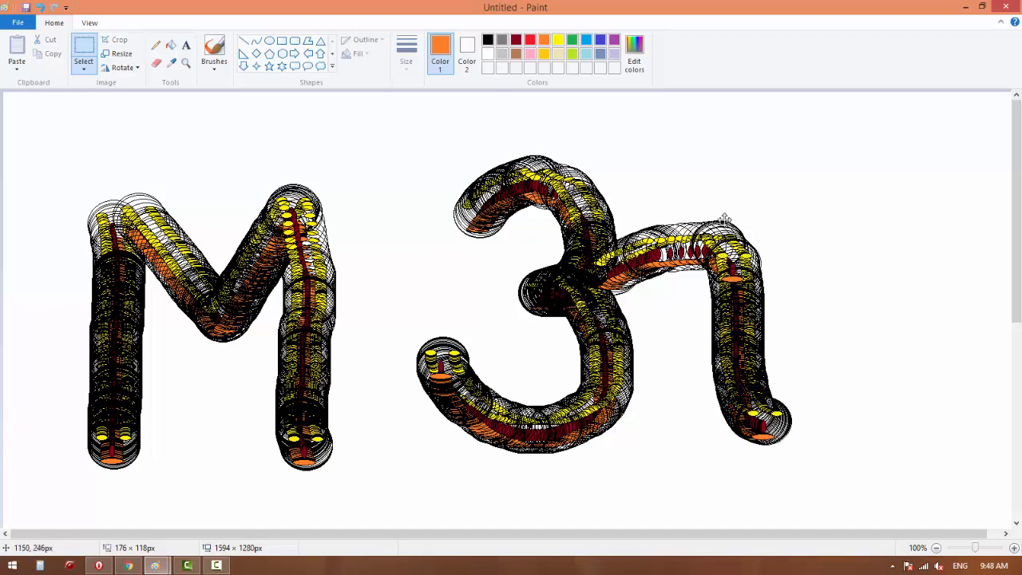
pyautogui.moveTo(724, 218)
pyautogui.mouseDown()
pyautogui.moveTo(653, 166)
pyautogui.moveTo(652, 154)
pyautogui.moveTo(730, 184)
pyautogui.moveTo(810, 149)
pyautogui.moveTo(730, 133)
pyautogui.moveTo(730, 109)
pyautogui.moveTo(731, 128)
pyautogui.mouseUp()
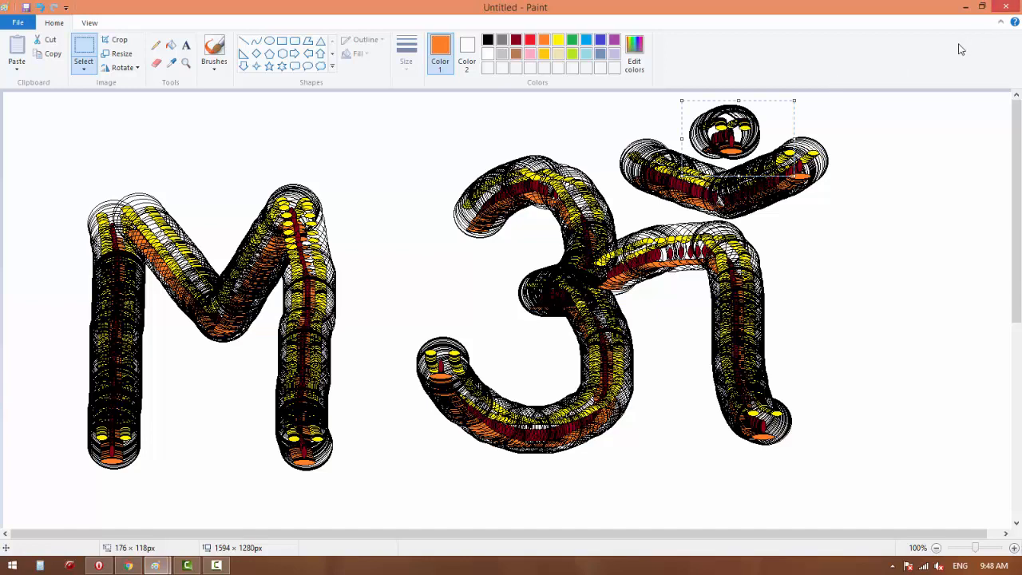